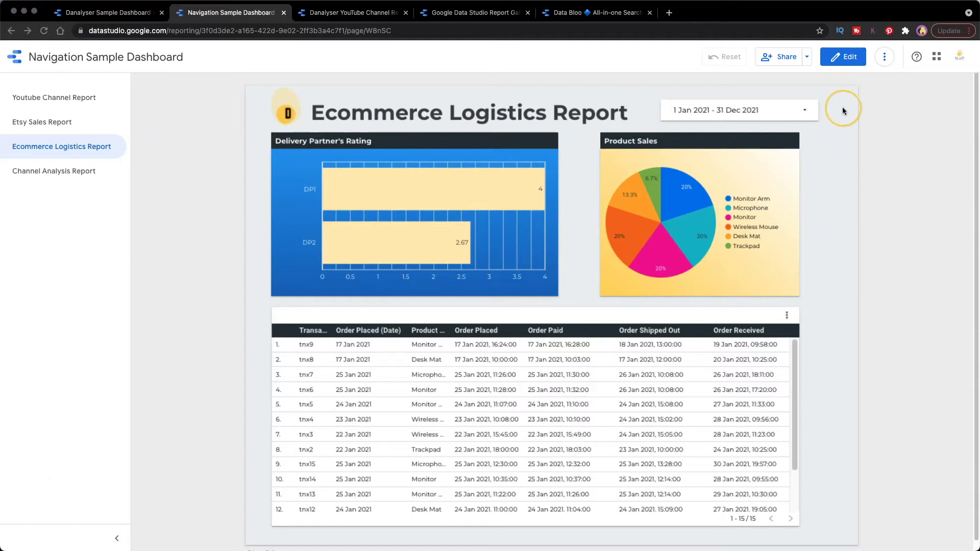
# Step: In edit mode, open the report's Layout settings and keep the navigation type on Left
pyautogui.click(843, 59)
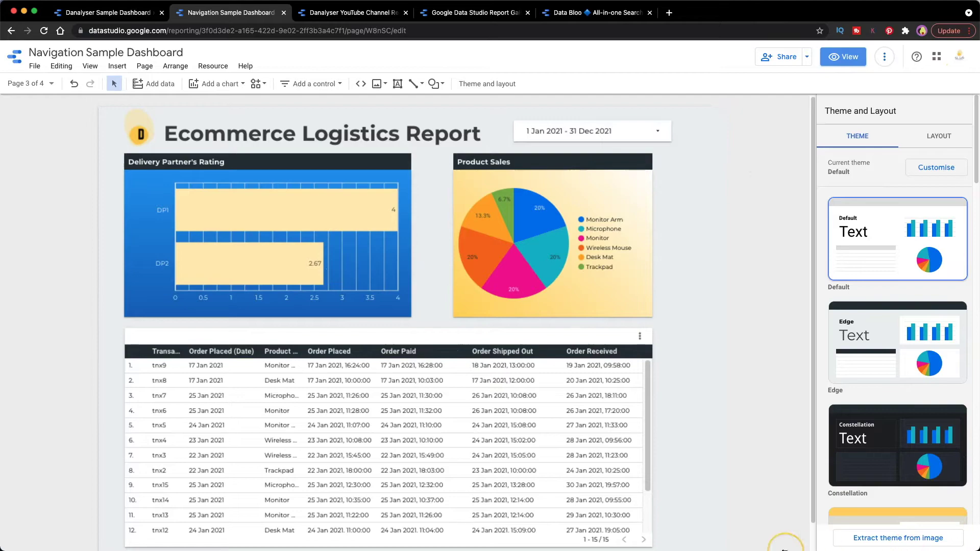
pyautogui.moveTo(908, 96)
pyautogui.click(933, 136)
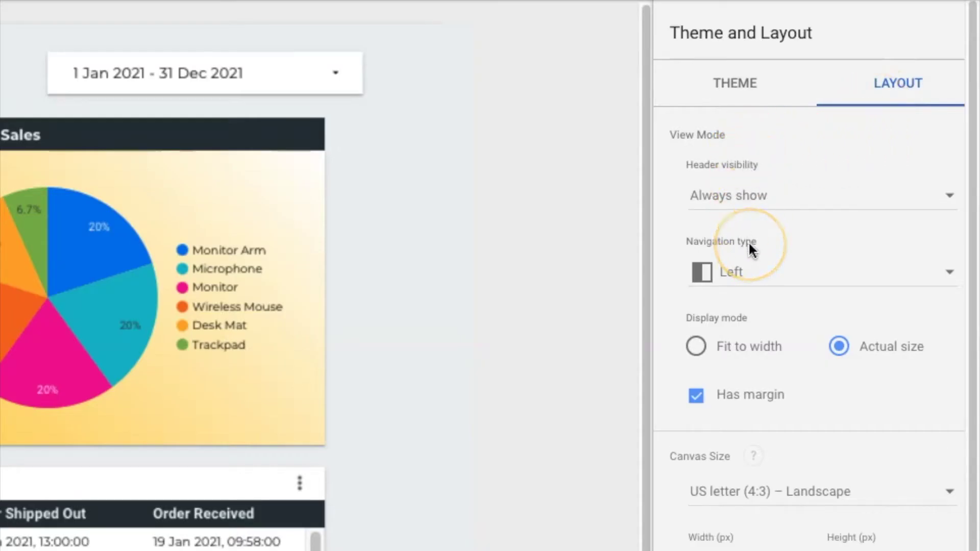
pyautogui.click(754, 273)
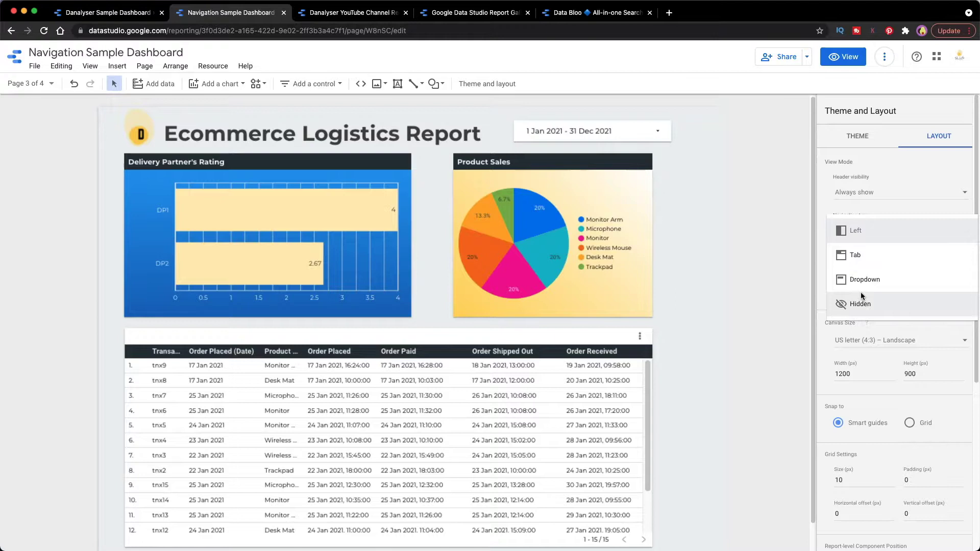
pyautogui.click(873, 230)
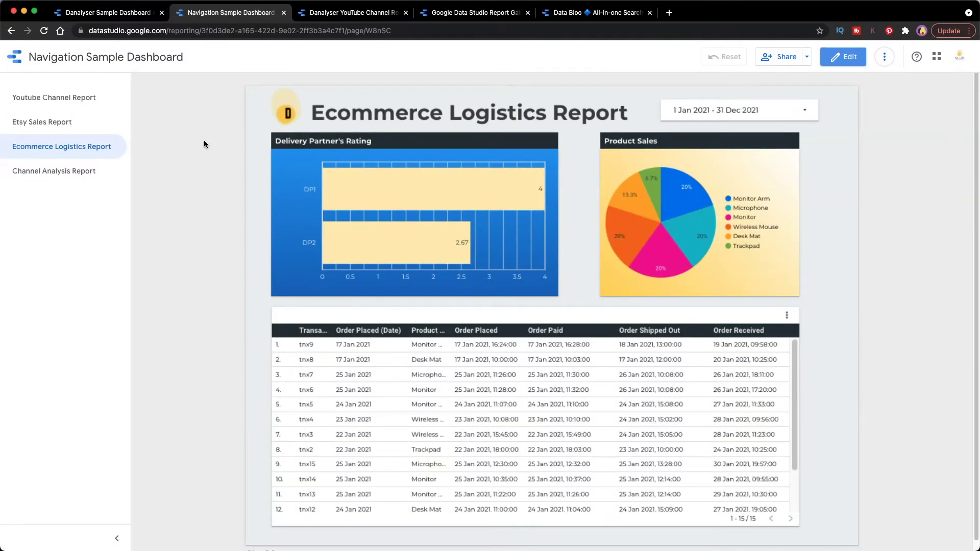
# Step: Collapse the page list to page numbers, expand it again, and try the Etsy Sales Report page
pyautogui.click(116, 539)
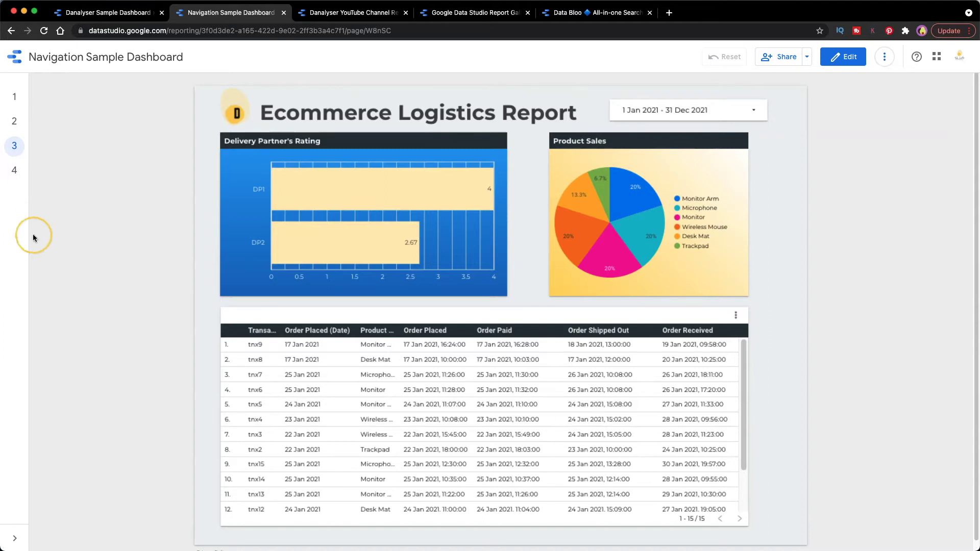
pyautogui.click(14, 538)
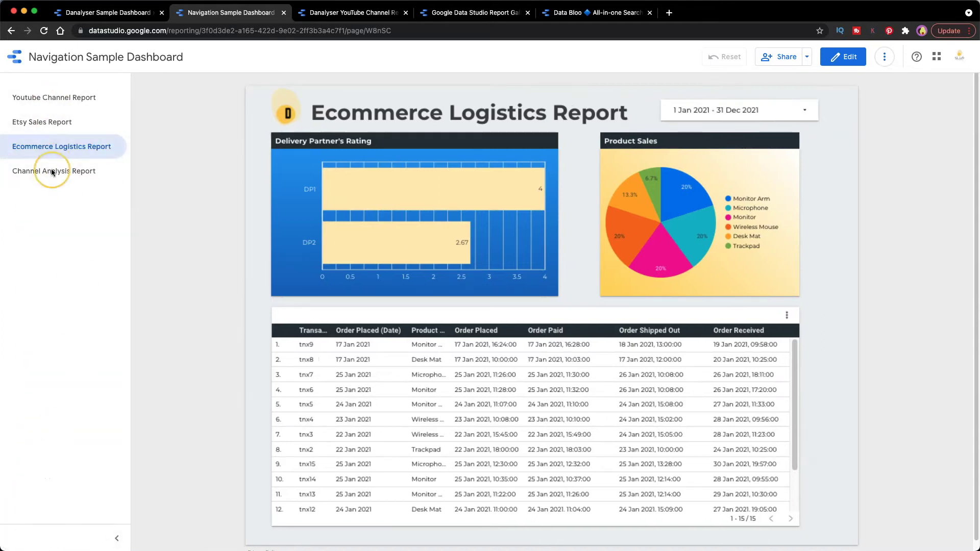
pyautogui.click(53, 124)
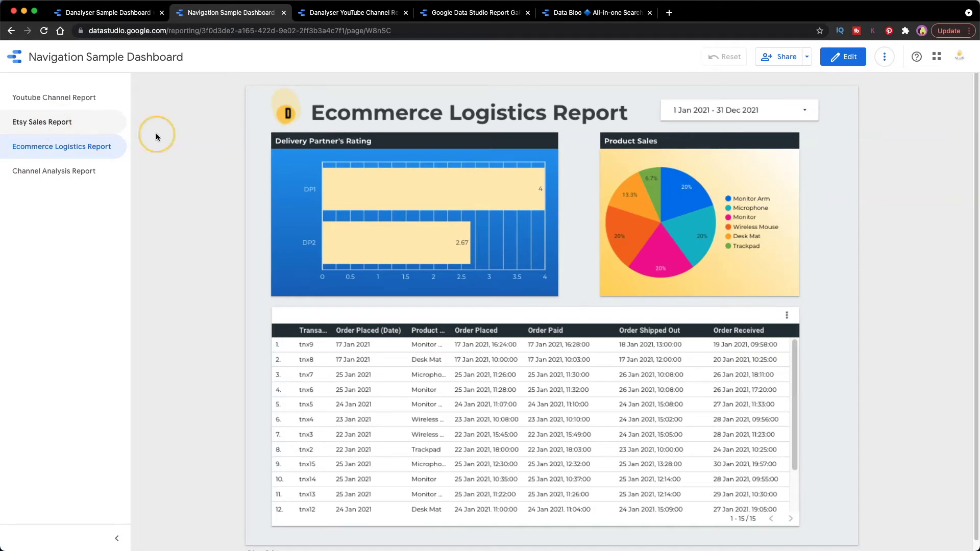
# Step: Switch the report's navigation type to Tab and return to view mode
pyautogui.click(838, 59)
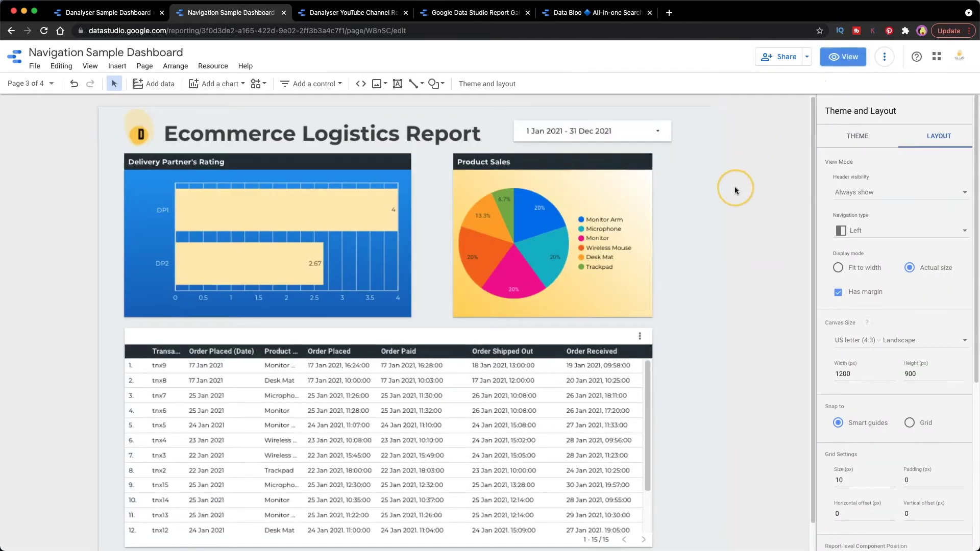
pyautogui.click(913, 231)
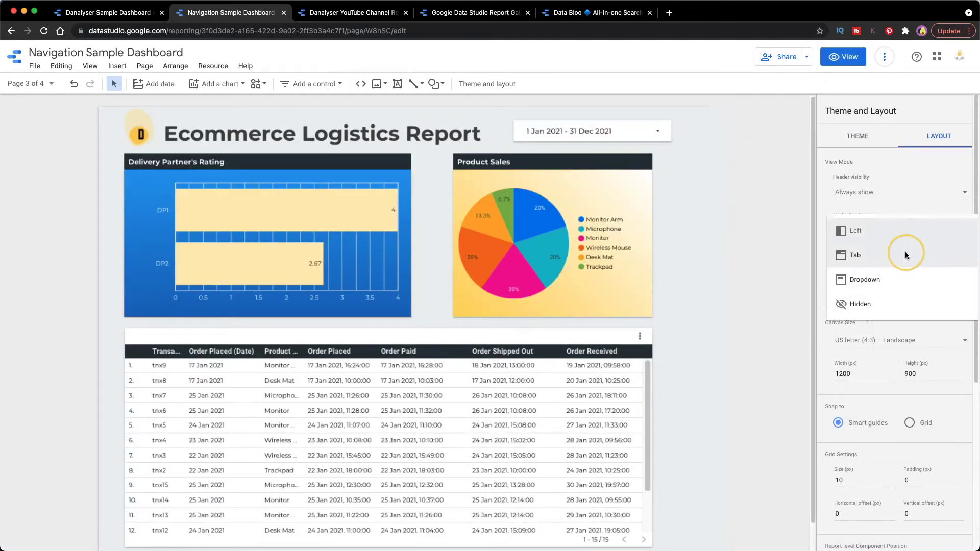
pyautogui.click(848, 255)
pyautogui.click(843, 57)
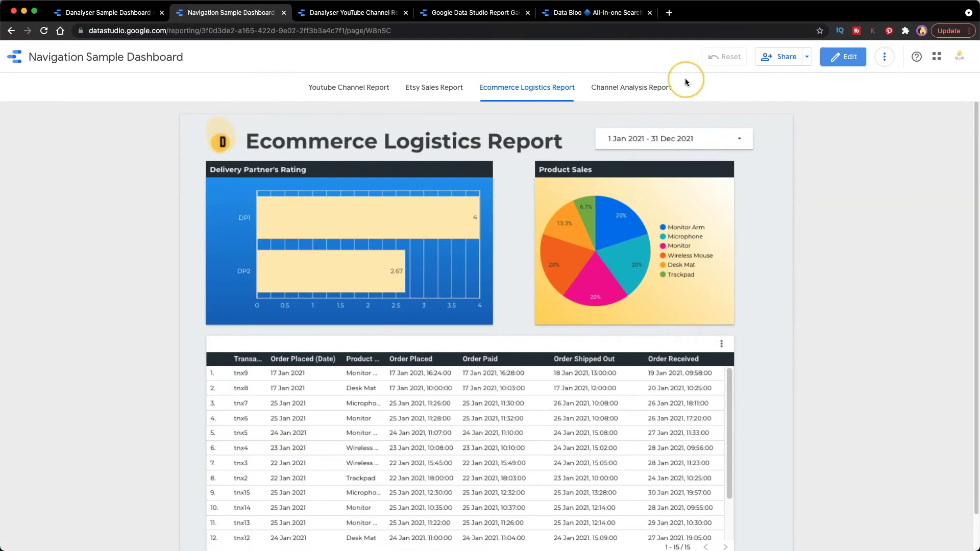
# Step: Browse the top tabs (Etsy Sales, Ecommerce Logistics), ending on Channel Analysis Report
pyautogui.click(837, 58)
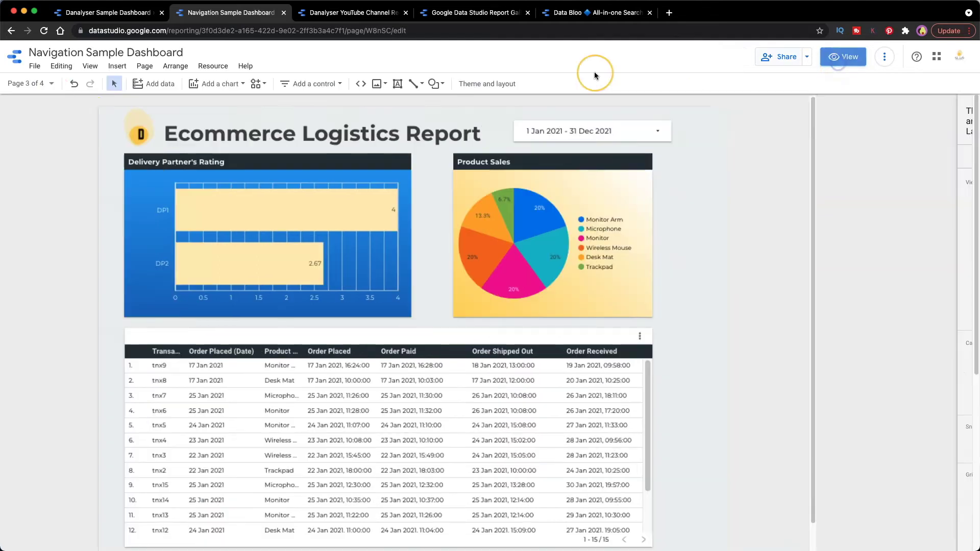
pyautogui.click(690, 89)
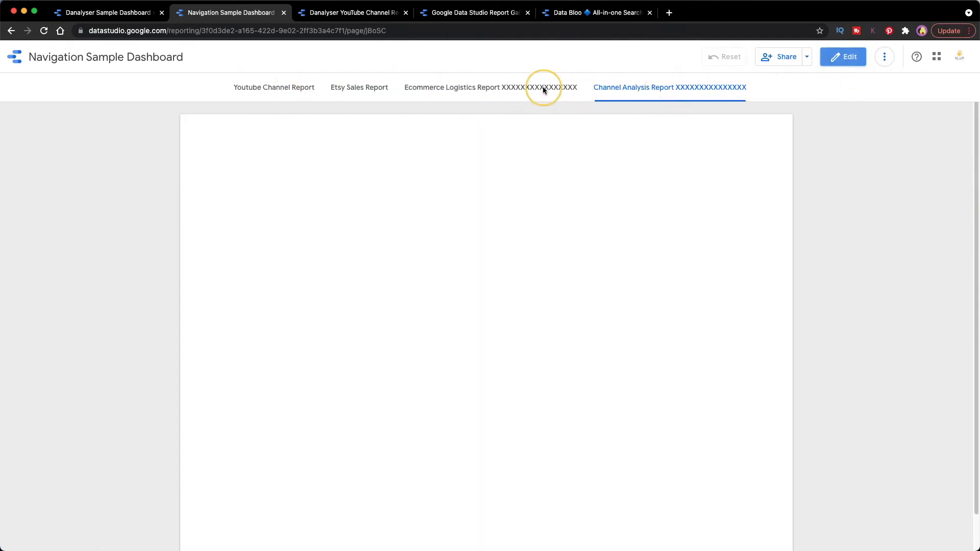
pyautogui.click(358, 88)
pyautogui.click(459, 90)
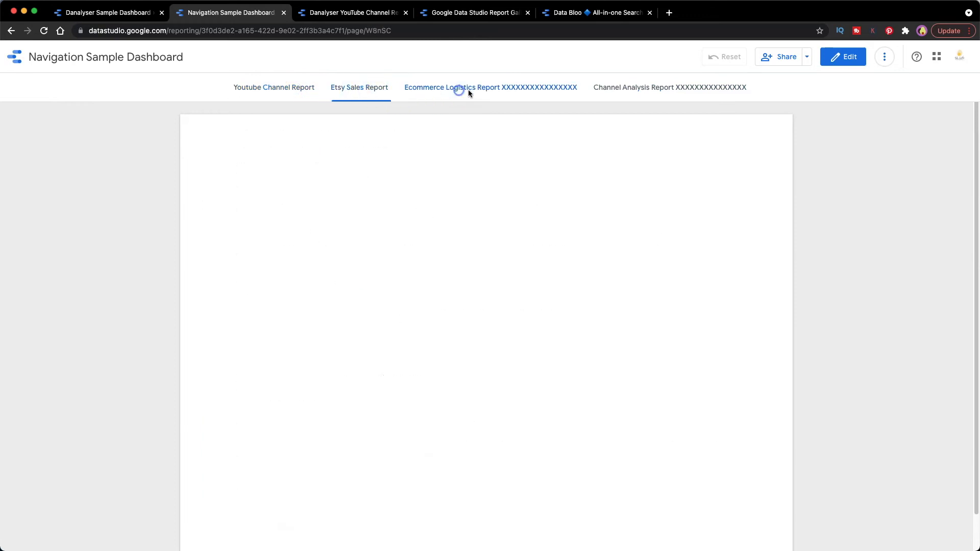
pyautogui.click(611, 89)
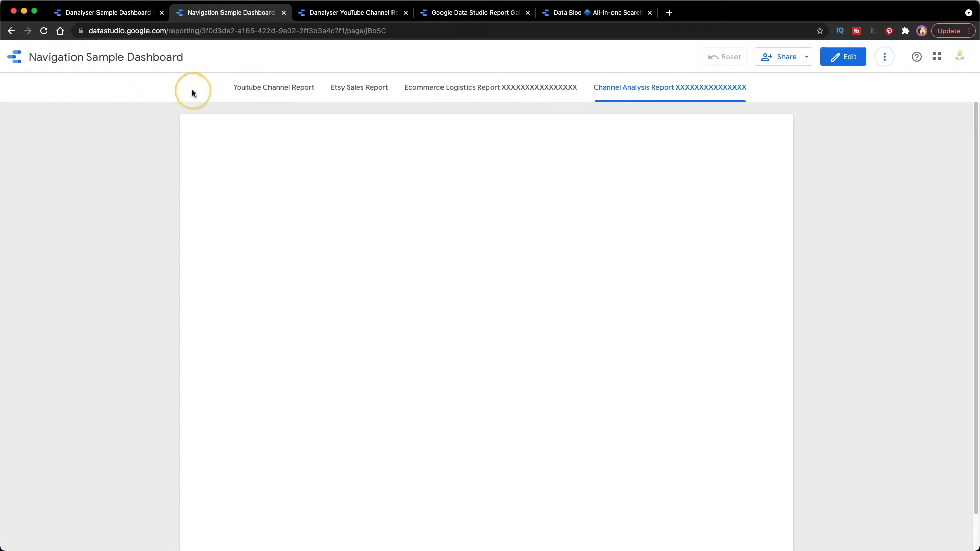
# Step: Change the report's navigation type to Dropdown and return to view mode
pyautogui.click(837, 62)
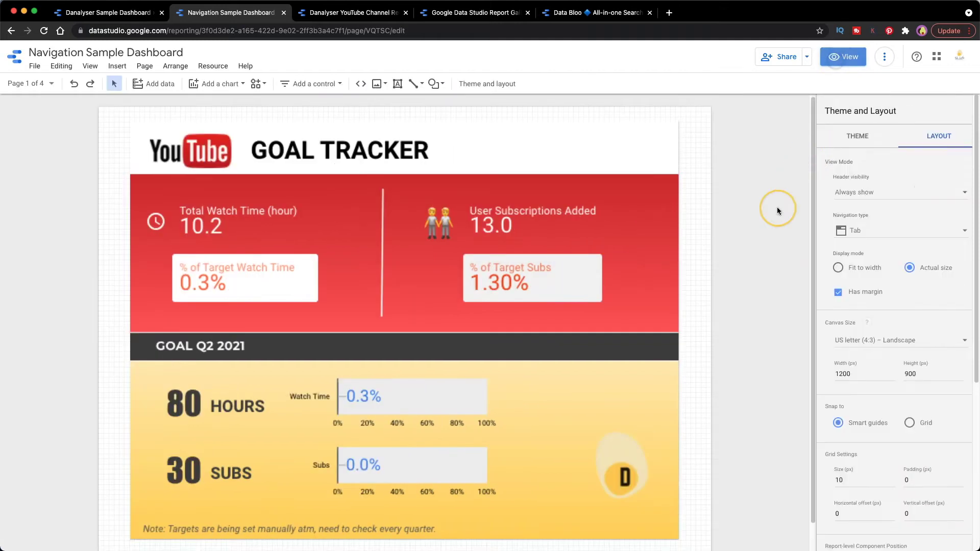
pyautogui.click(885, 235)
pyautogui.click(893, 259)
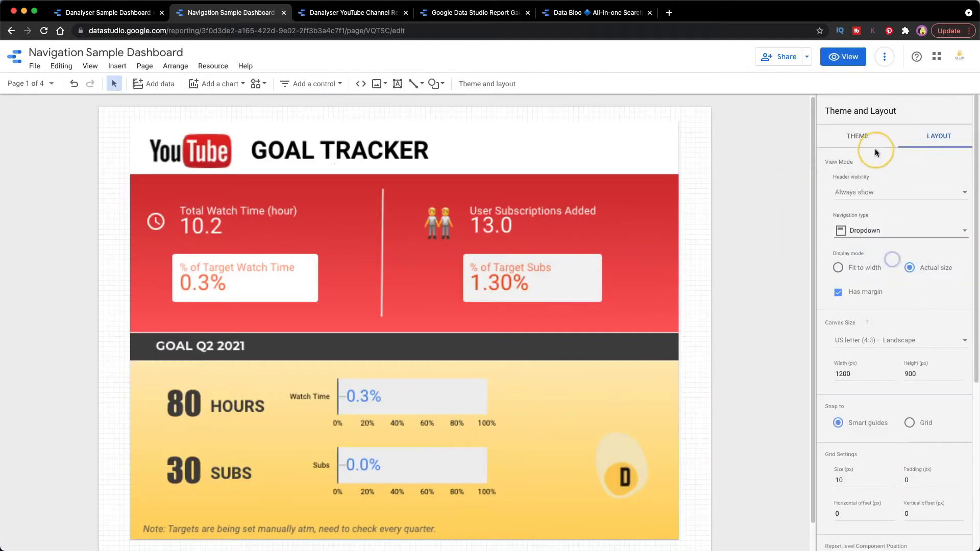
pyautogui.click(845, 57)
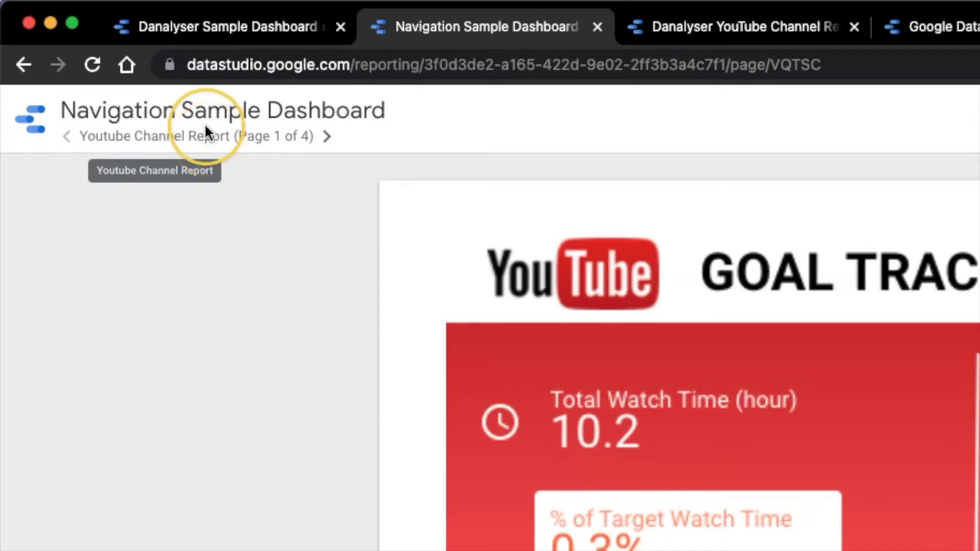
# Step: Use the page picker and arrows to visit Etsy Sales Report, then return to Youtube Channel Report
pyautogui.click(208, 136)
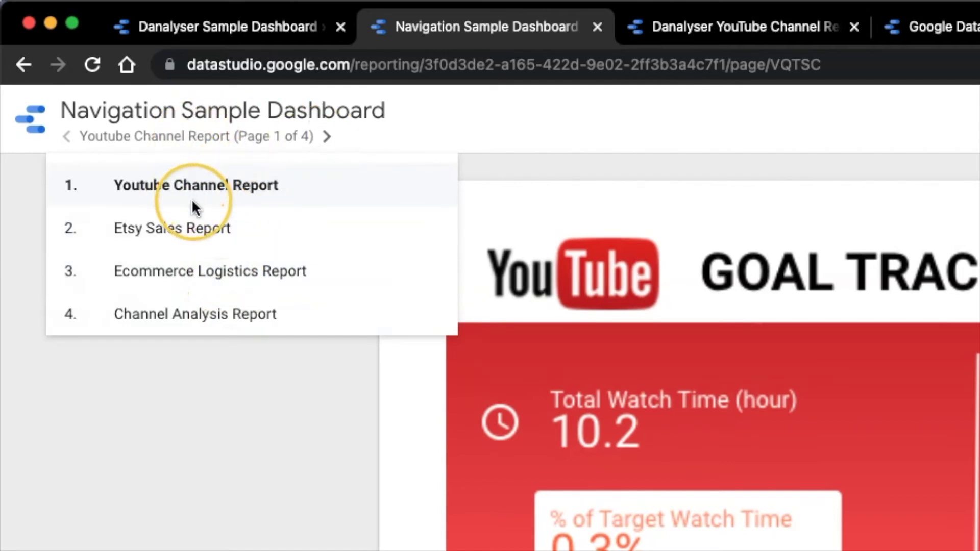
pyautogui.click(195, 136)
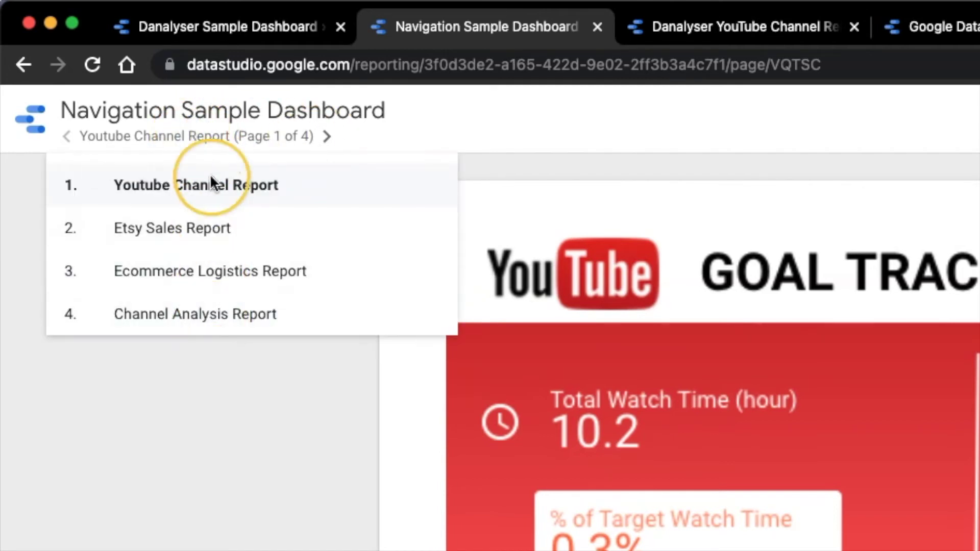
pyautogui.click(258, 133)
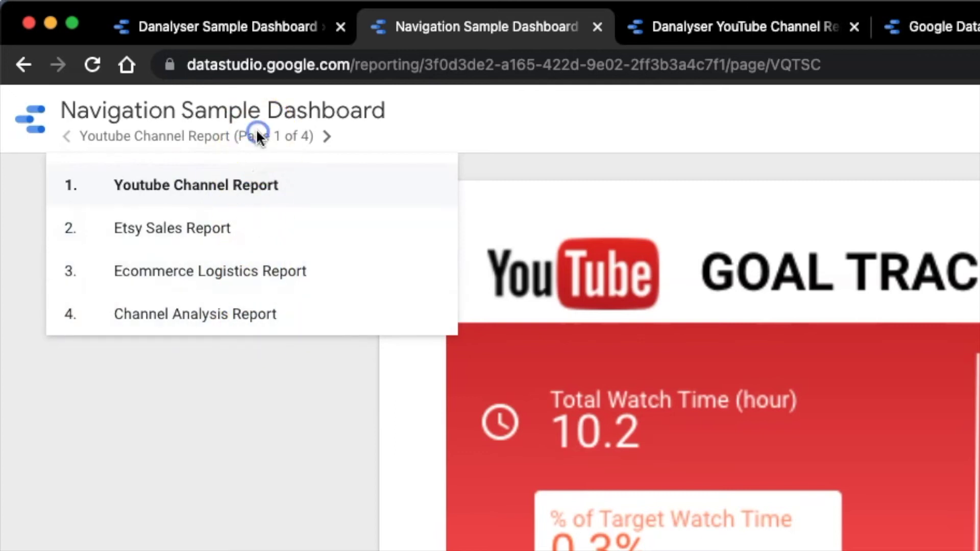
pyautogui.click(326, 136)
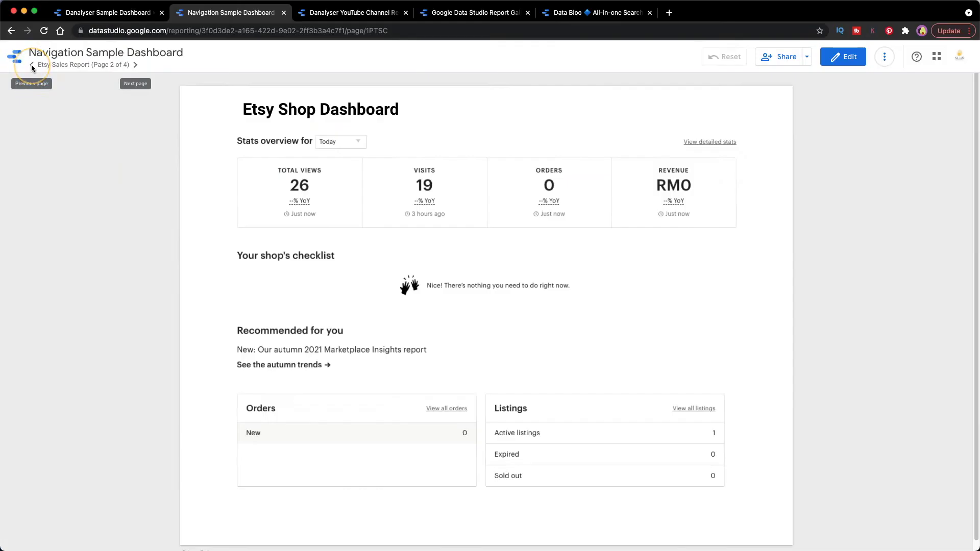
pyautogui.click(67, 136)
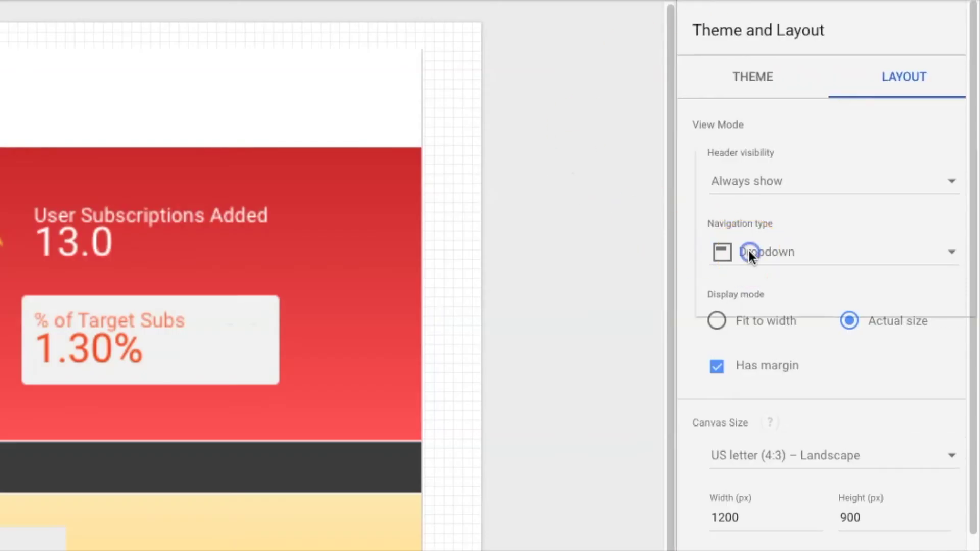
# Step: Set the navigation type to Hidden and view the Youtube Channel Report's goal tracker page
pyautogui.click(749, 251)
pyautogui.click(819, 299)
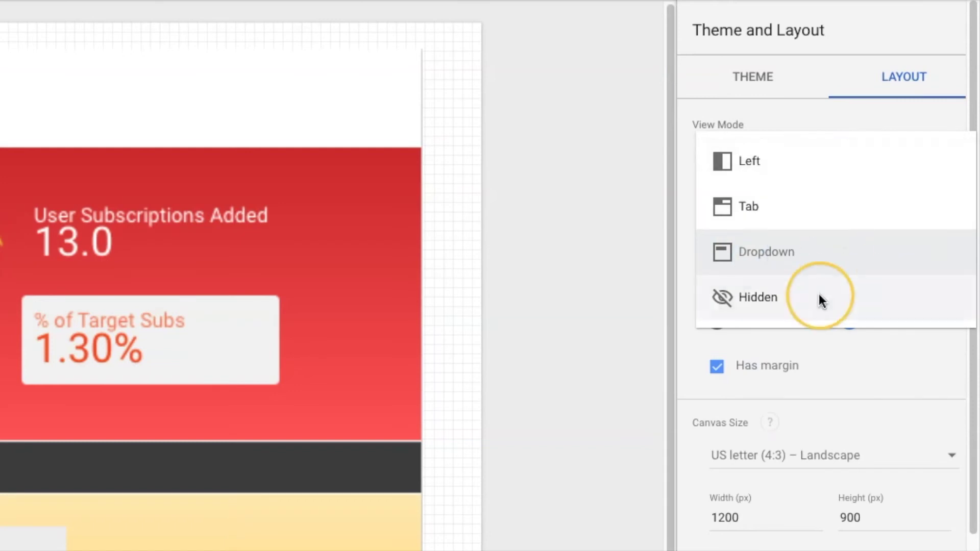
pyautogui.click(821, 104)
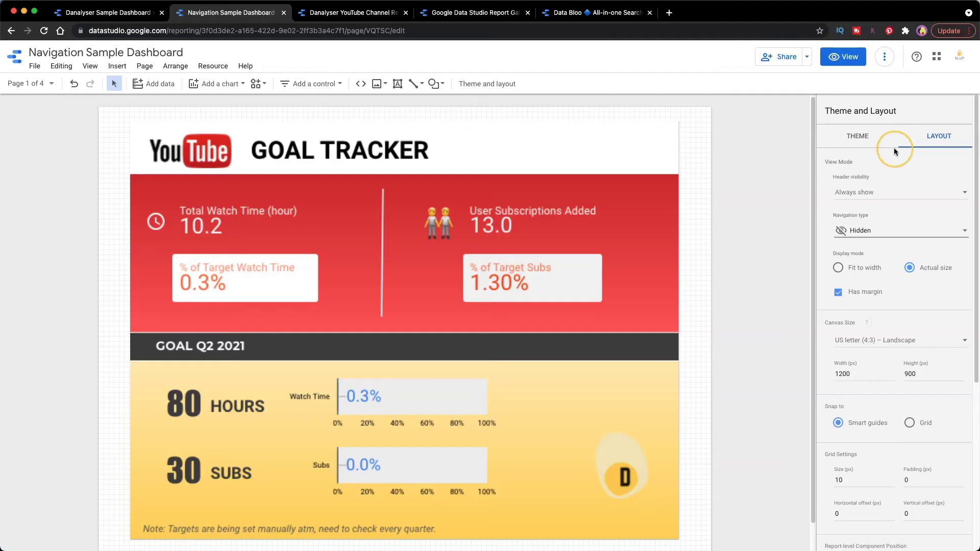
pyautogui.click(843, 56)
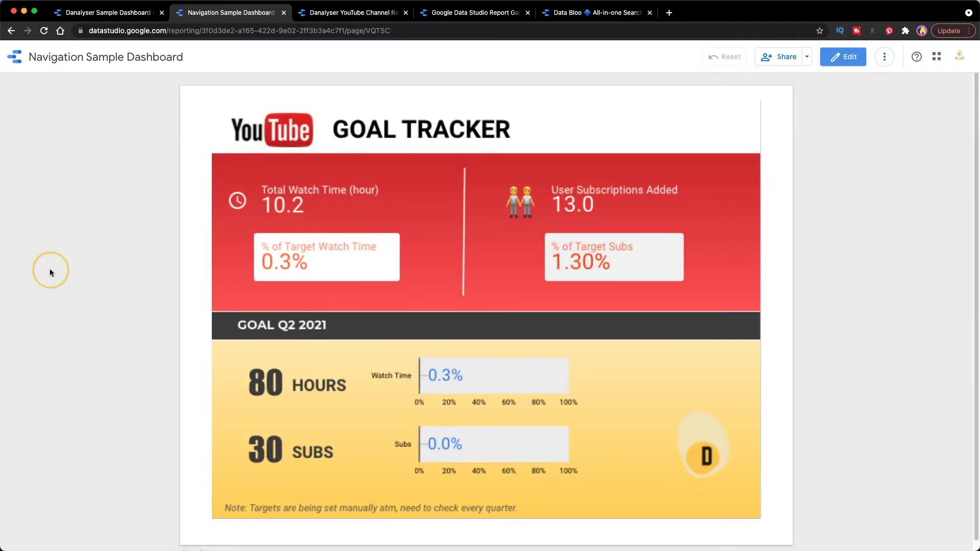
pyautogui.scroll(-1, 186, 190)
pyautogui.scroll(1, 820, 237)
# Step: Close the Danalyser YouTube and Report Gallery tabs, leaving the Data Bloo Search Console dashboard
pyautogui.click(353, 12)
pyautogui.click(234, 13)
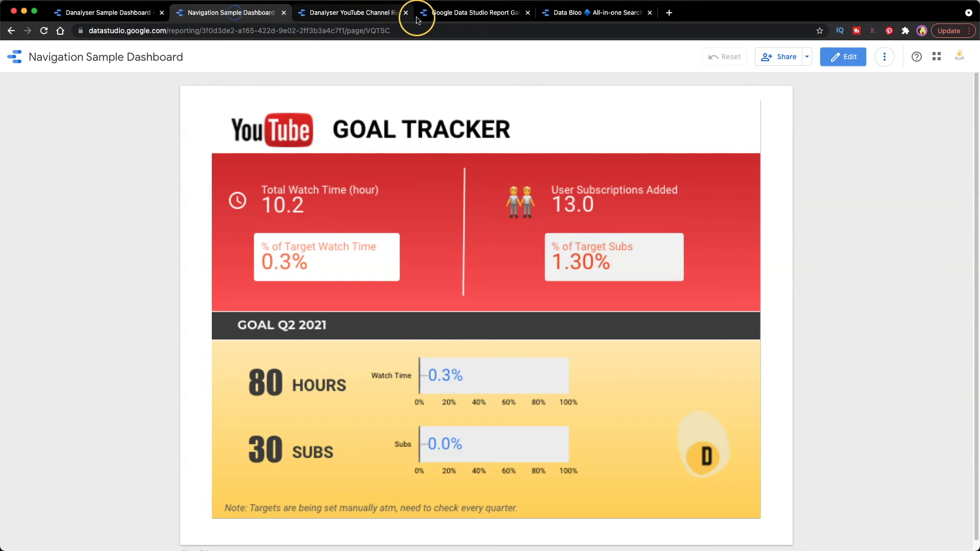
pyautogui.click(406, 13)
pyautogui.click(406, 13)
pyautogui.click(352, 12)
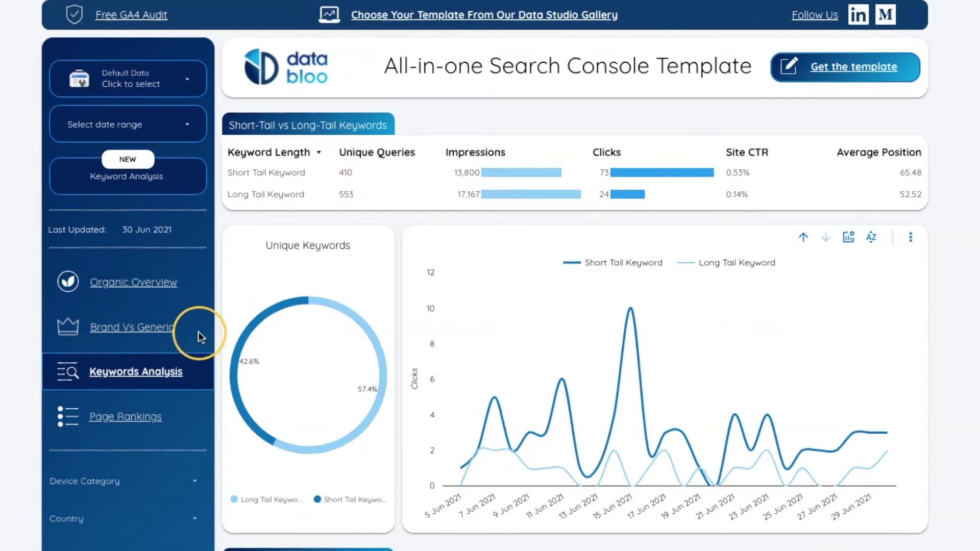
# Step: Open the Organic Overview page from the Data Bloo dashboard's sidebar
pyautogui.scroll(-1, 198, 329)
pyautogui.scroll(-1, 199, 235)
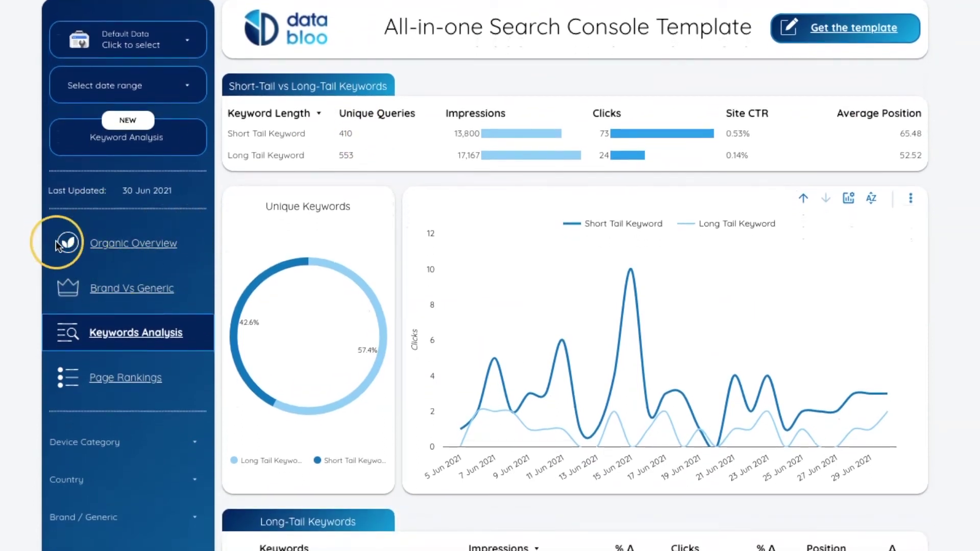
pyautogui.click(133, 243)
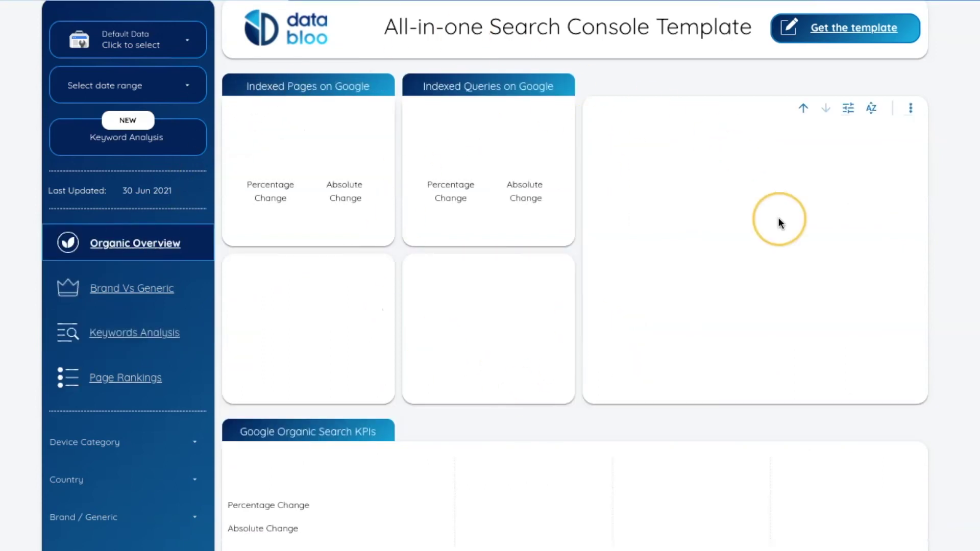